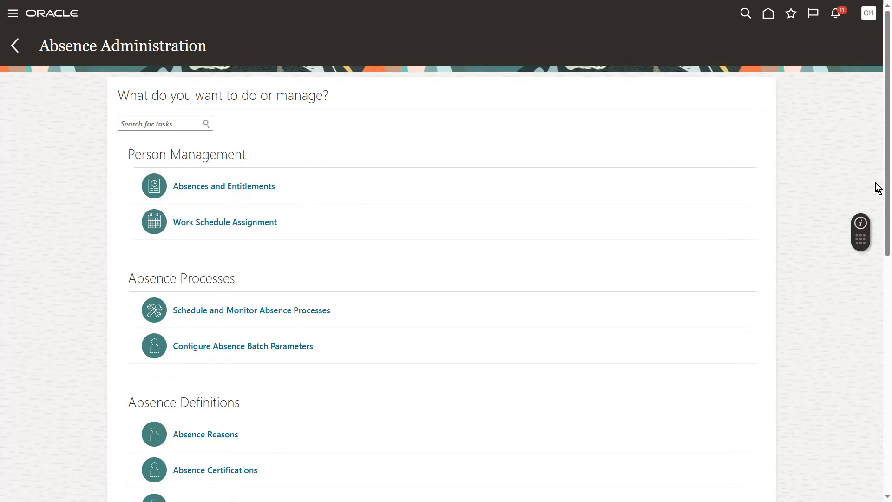
# - Start creating an absence plan with the effective date 01/01/1951 and the plan type No entitlement
pyautogui.scroll(-3, 880, 189)
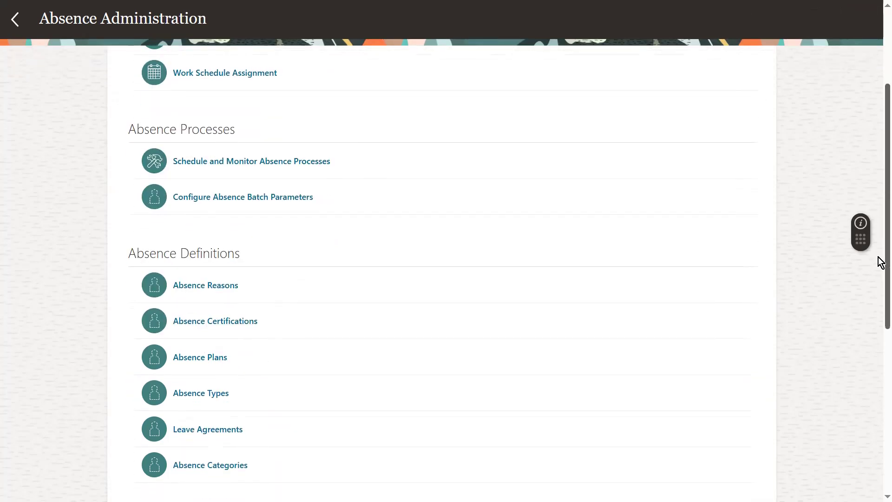
pyautogui.click(222, 360)
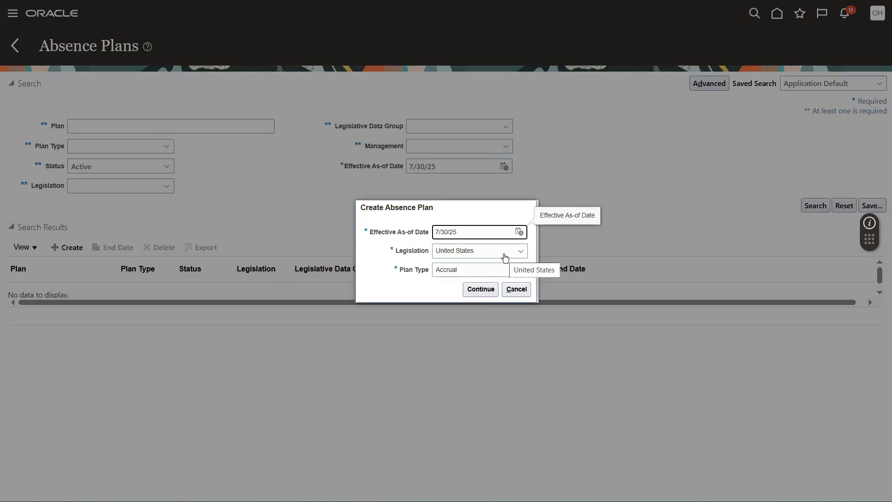
pyautogui.tripleClick(479, 237)
pyautogui.write('01/01/1951')
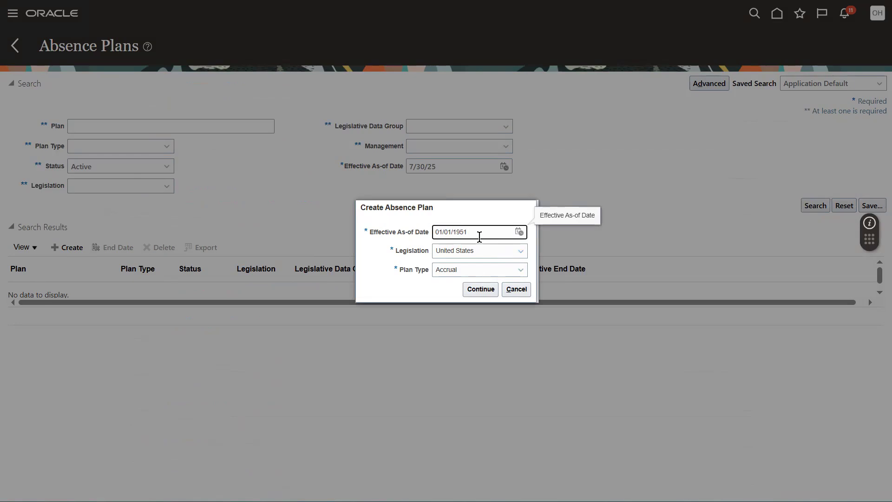
pyautogui.click(469, 271)
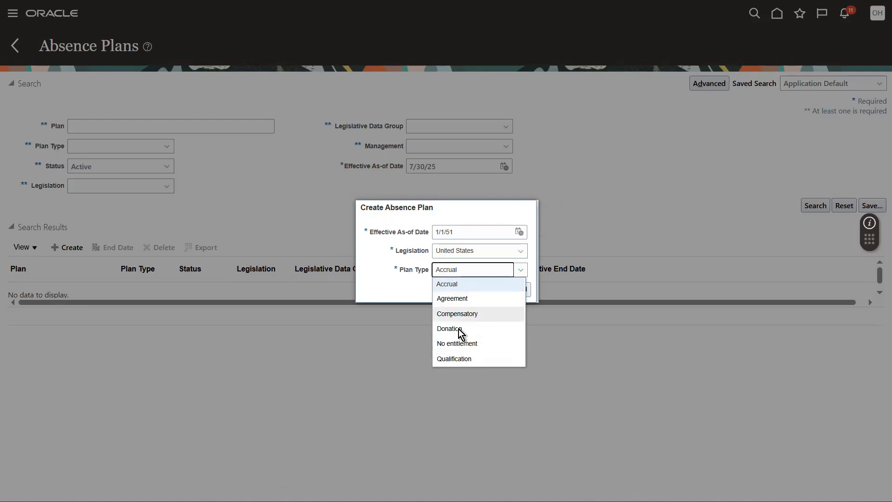
pyautogui.click(459, 344)
pyautogui.click(476, 289)
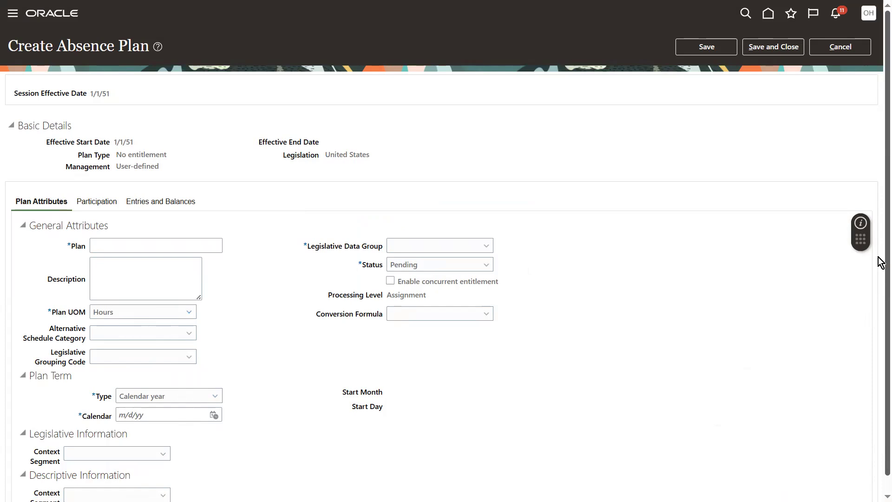
# - Name the absence plan Unpaid Leave_US
pyautogui.scroll(-1, 878, 257)
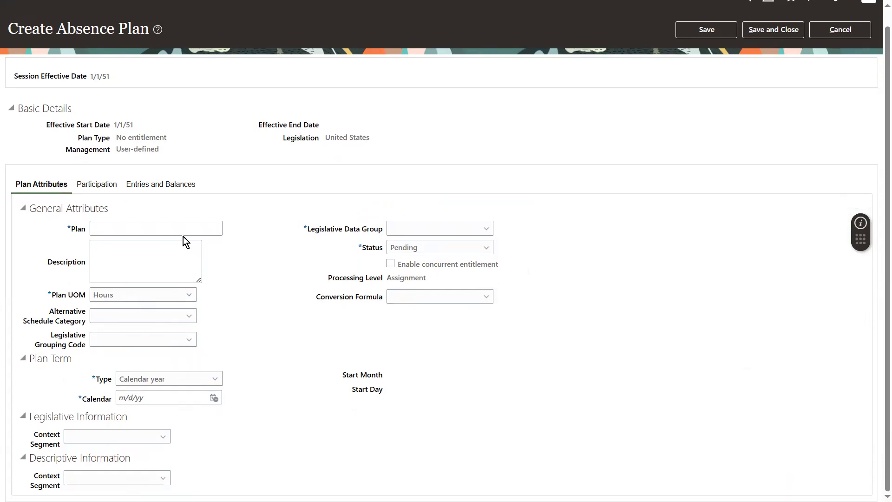
pyautogui.click(169, 225)
pyautogui.write('Unpaid Leave_US')
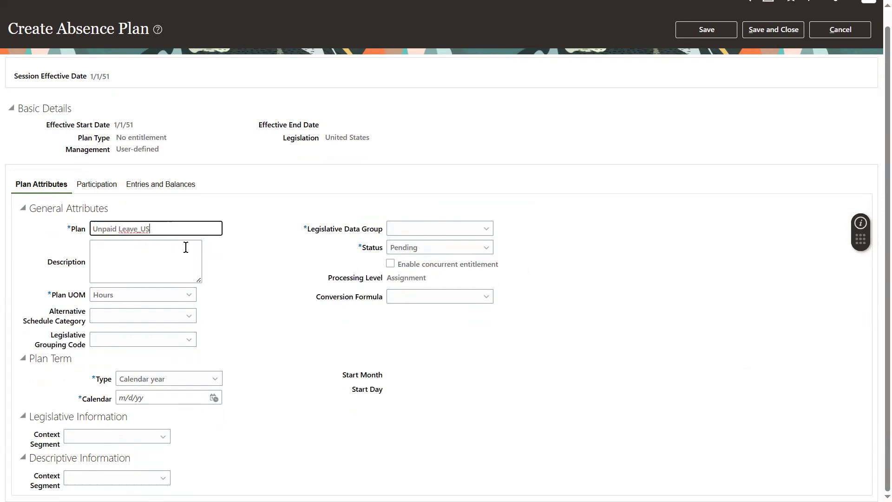
# - Enter Unpaid Leave US as the plan's description
pyautogui.click(141, 263)
pyautogui.write('UNpa')
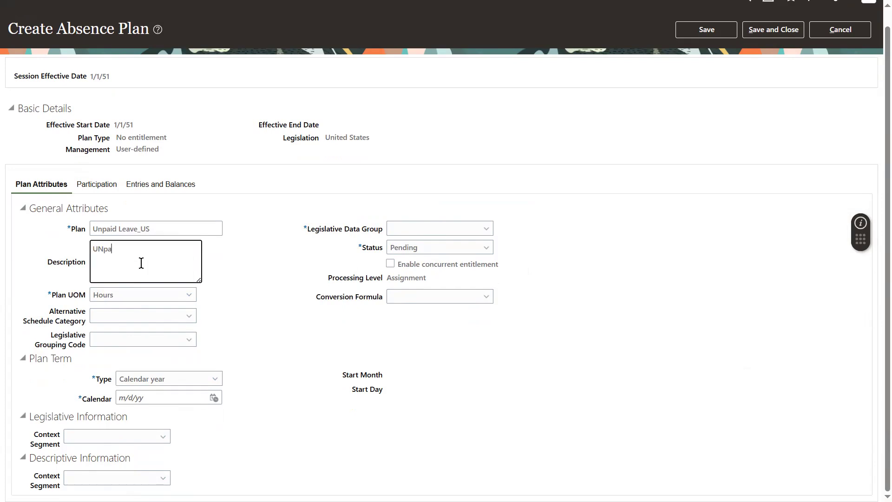
pyautogui.write('id Leave')
pyautogui.click(103, 247)
pyautogui.press('BackSpace')
pyautogui.write('n')
pyautogui.press('End')
pyautogui.write('US')
# - Assign the plan to US Legislative Data Group and set its status to Active
pyautogui.click(409, 233)
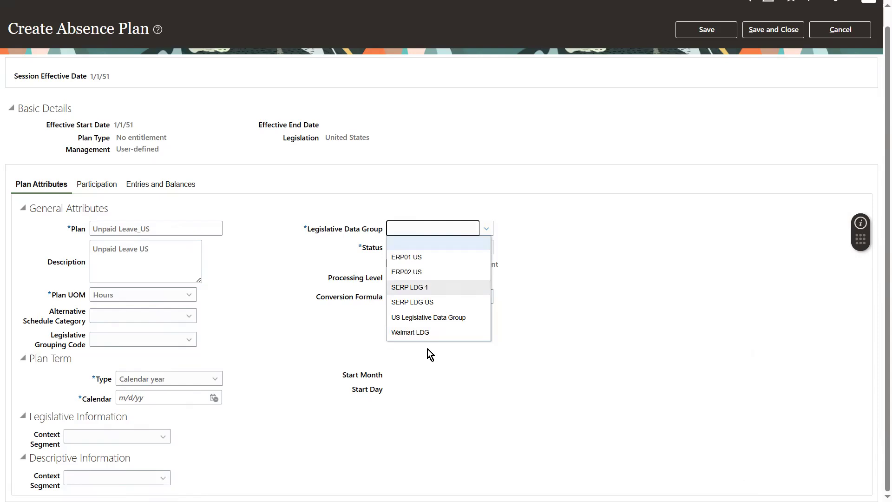
pyautogui.click(411, 321)
pyautogui.click(432, 247)
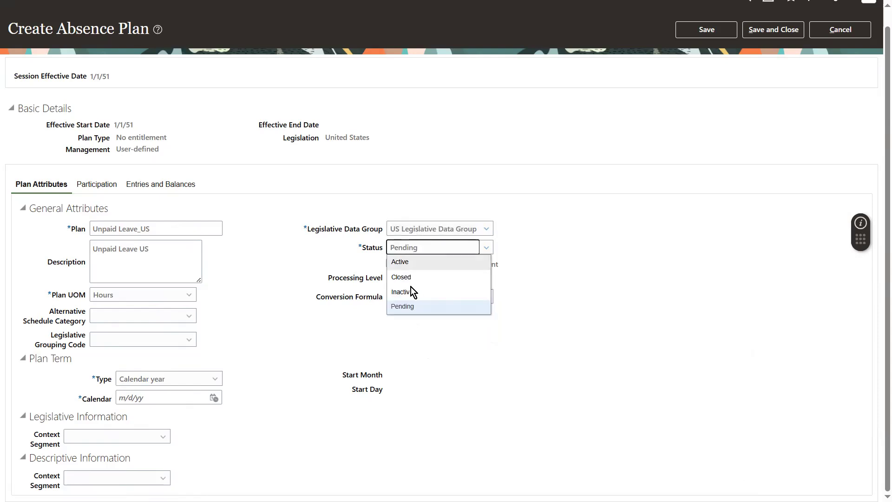
pyautogui.click(406, 261)
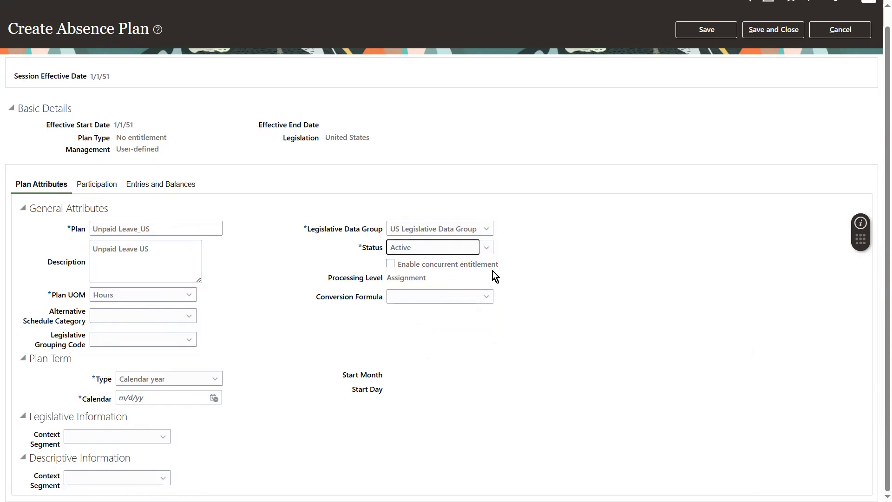
# - Leave the alternative schedule category blank and set the plan term to Calendar year with the calendar date 1/1/21
pyautogui.click(114, 320)
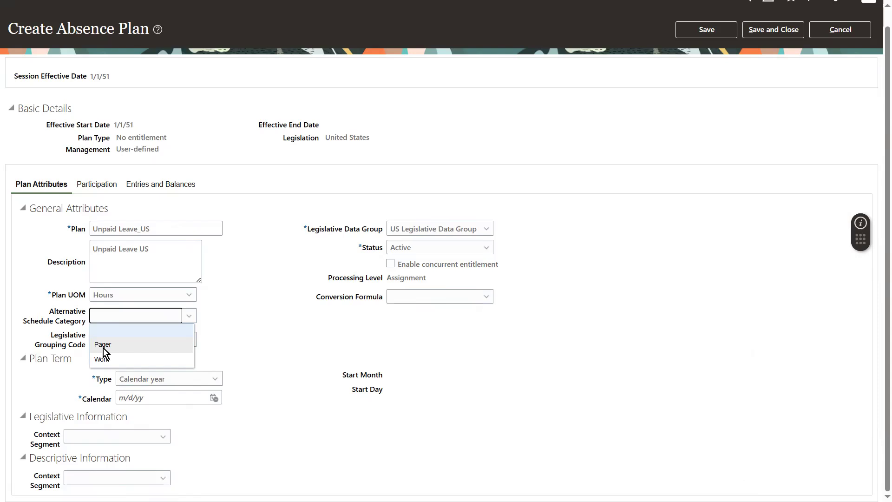
pyautogui.click(267, 344)
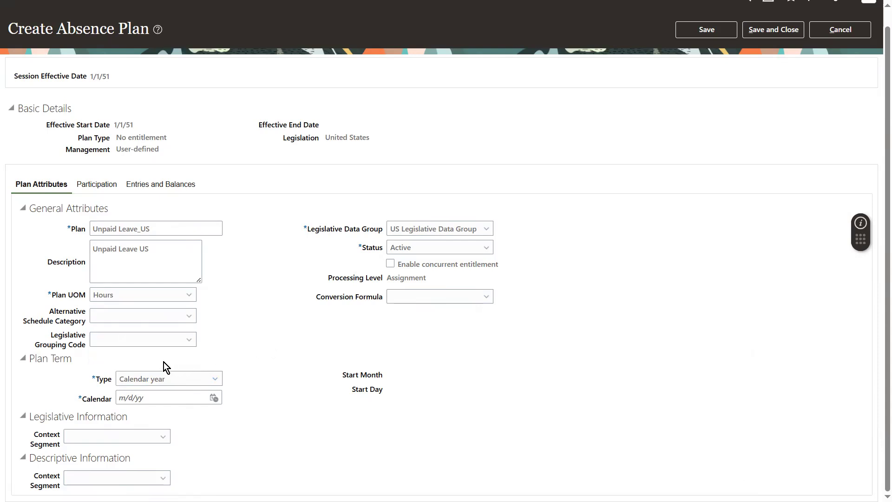
pyautogui.click(208, 379)
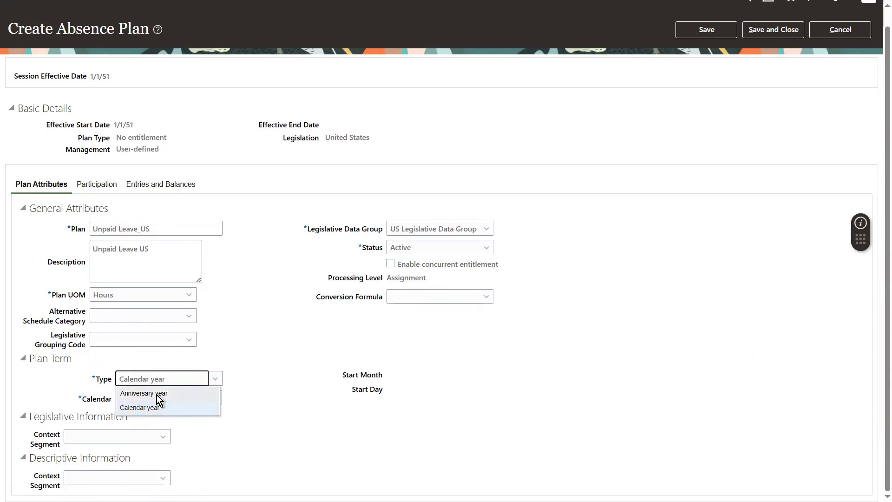
pyautogui.click(140, 408)
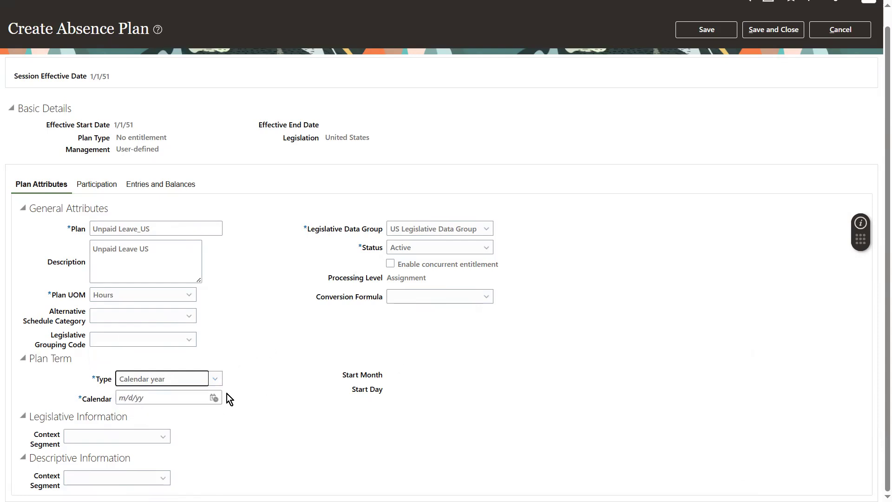
pyautogui.click(186, 398)
pyautogui.write('01/')
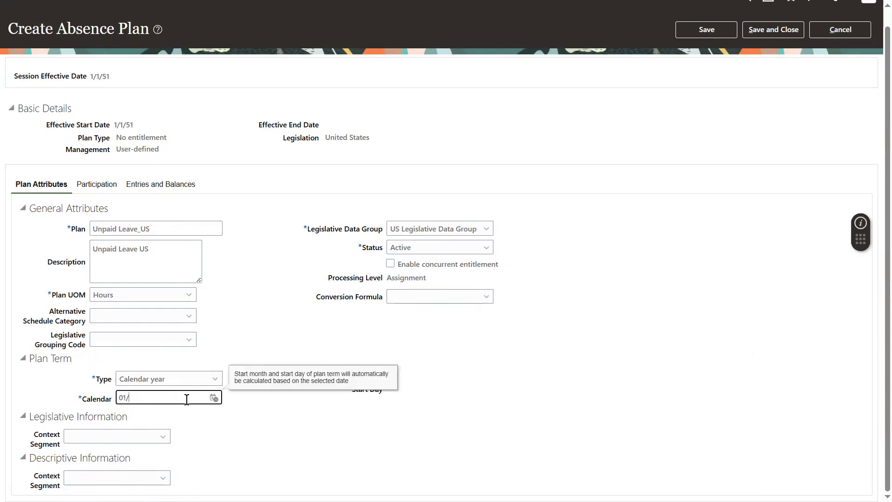
pyautogui.write('01/1021')
pyautogui.click(236, 336)
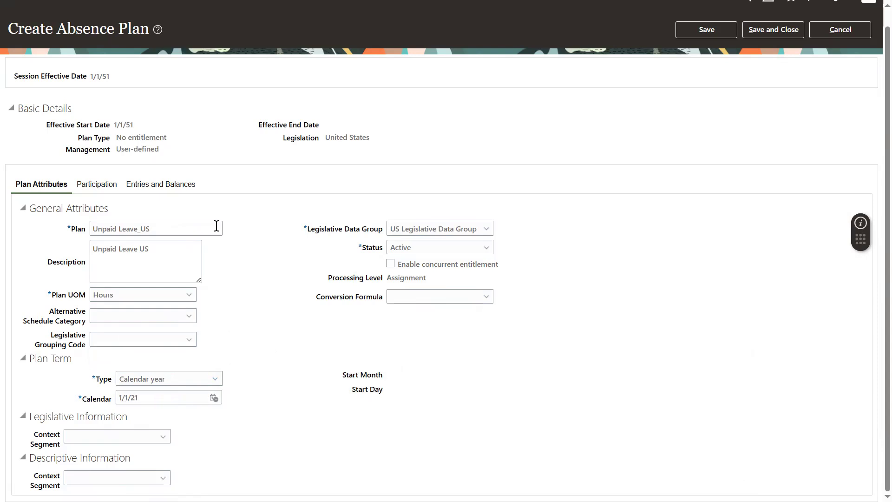
# - Collapse the balance disposition subsections in the participation settings and add the eligibility profile test as required with sequence 1
pyautogui.click(96, 185)
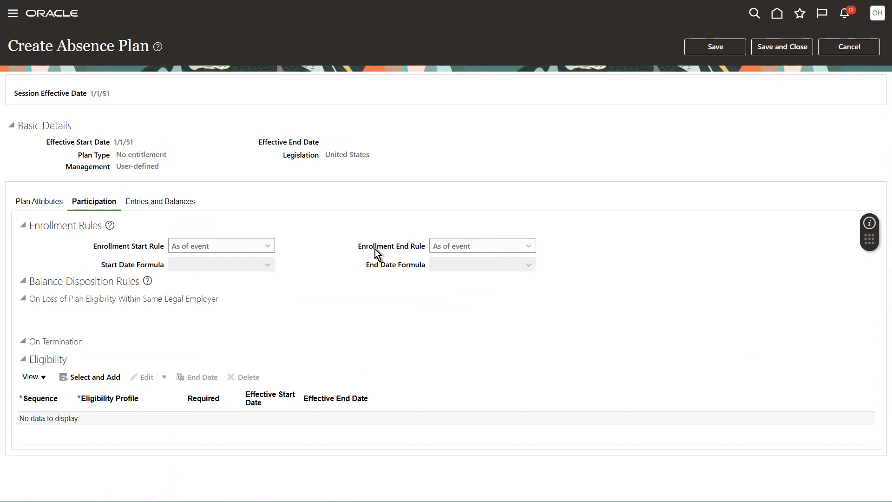
pyautogui.click(267, 245)
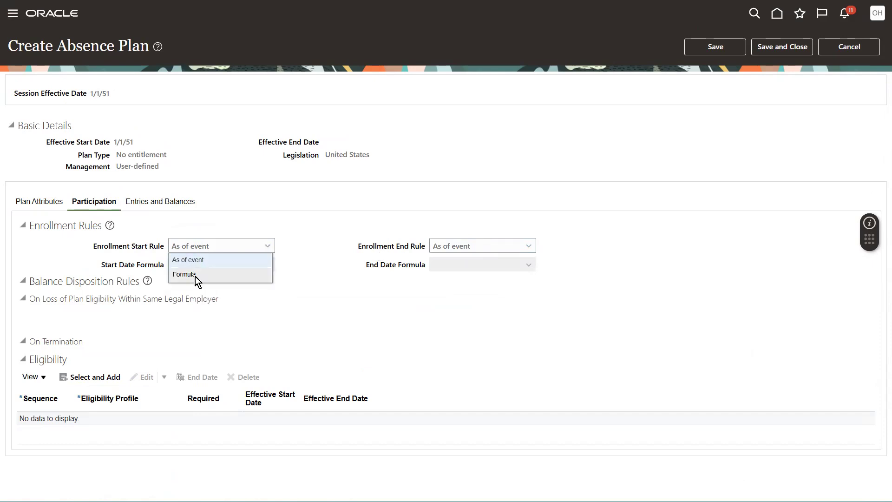
pyautogui.click(297, 254)
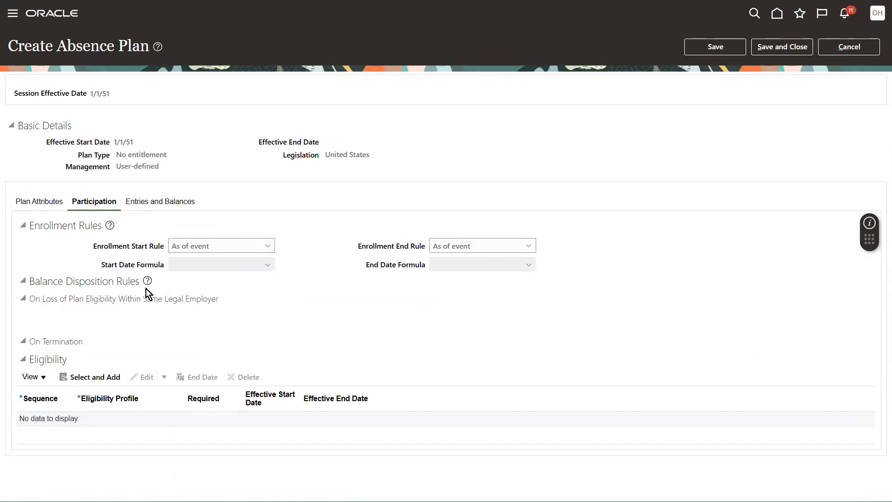
pyautogui.click(24, 299)
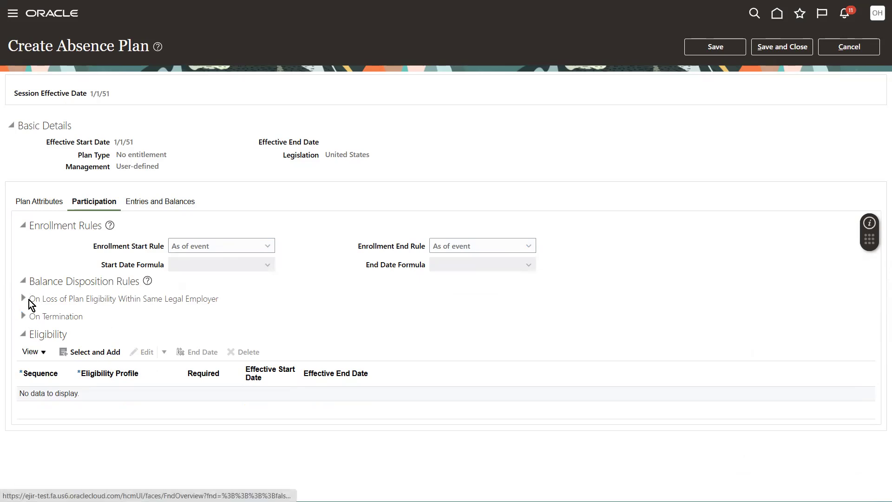
pyautogui.click(93, 354)
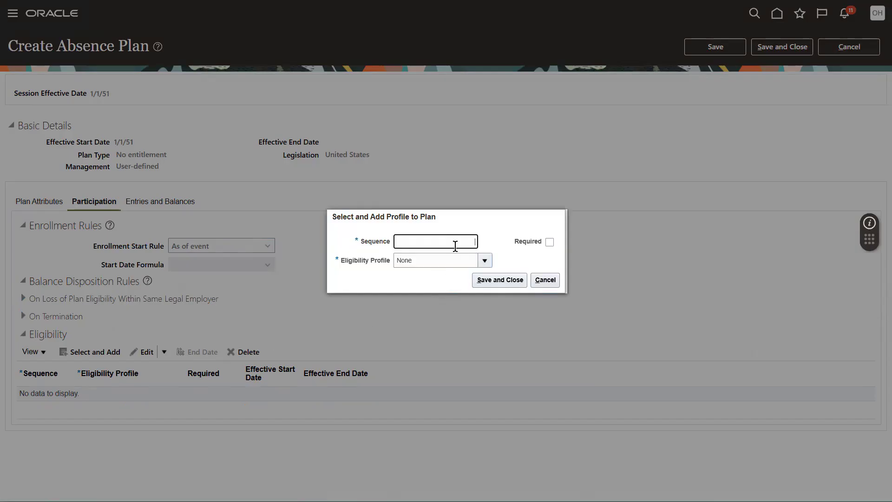
pyautogui.click(425, 262)
pyautogui.write('test')
pyautogui.click(549, 242)
pyautogui.click(500, 280)
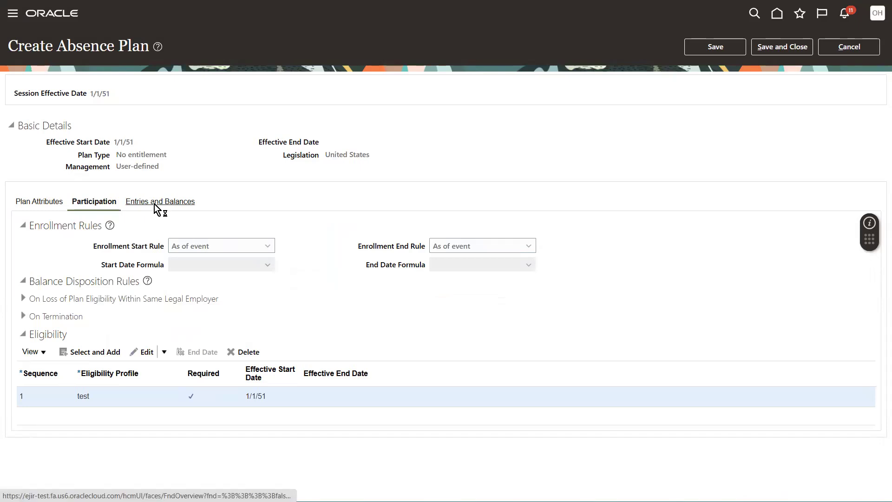
# - Examine the Absence Payment Rate Rule choices in the plan's entries and balances settings, and check what the Other adjustments option offers
pyautogui.click(155, 207)
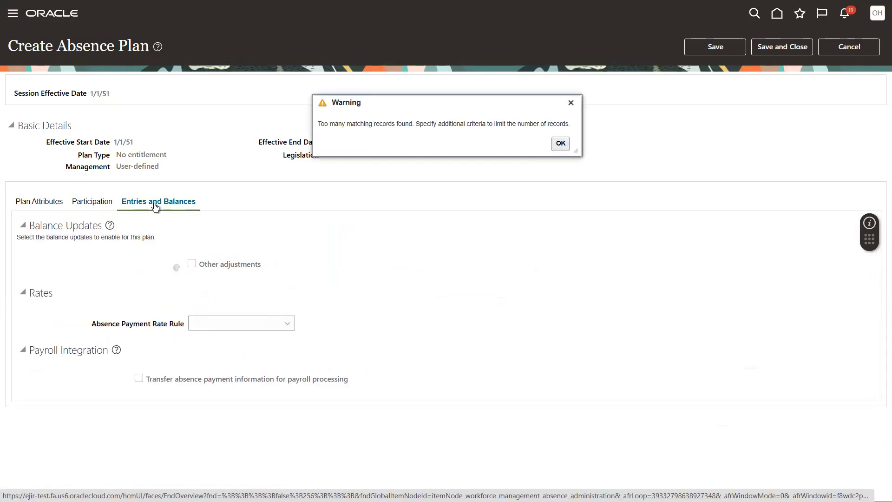
pyautogui.click(570, 104)
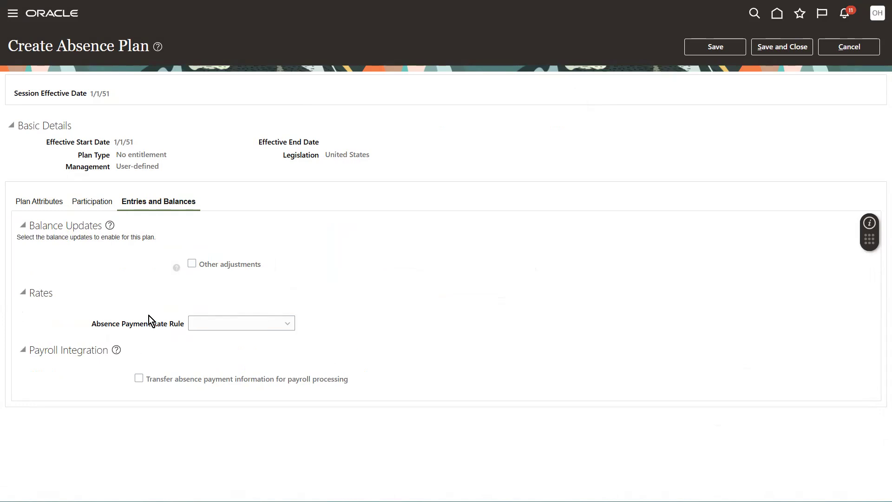
pyautogui.click(232, 328)
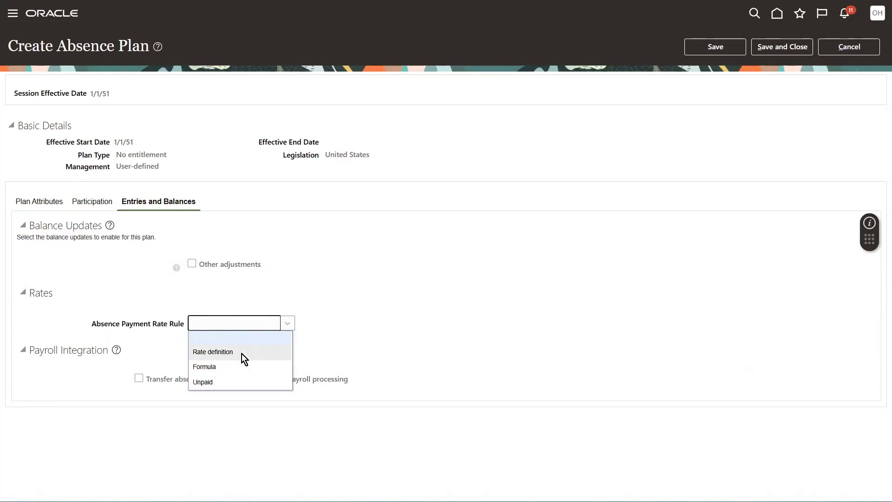
pyautogui.click(332, 334)
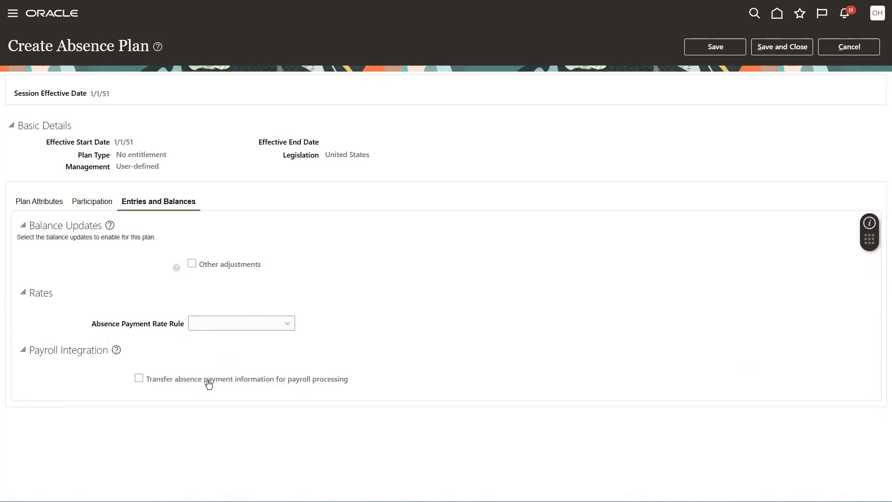
pyautogui.click(204, 268)
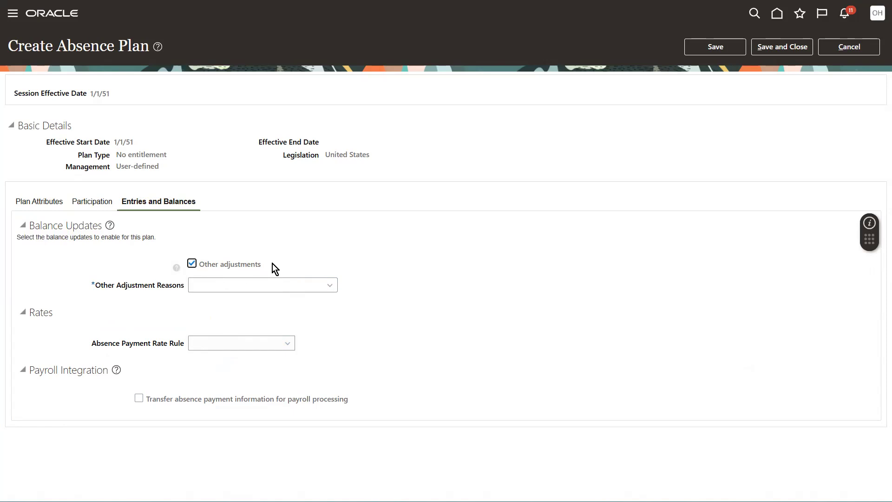
pyautogui.click(230, 265)
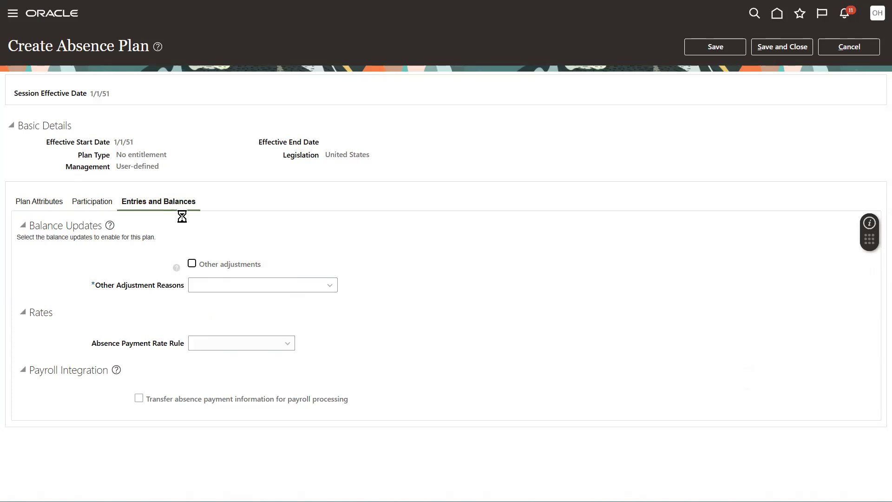